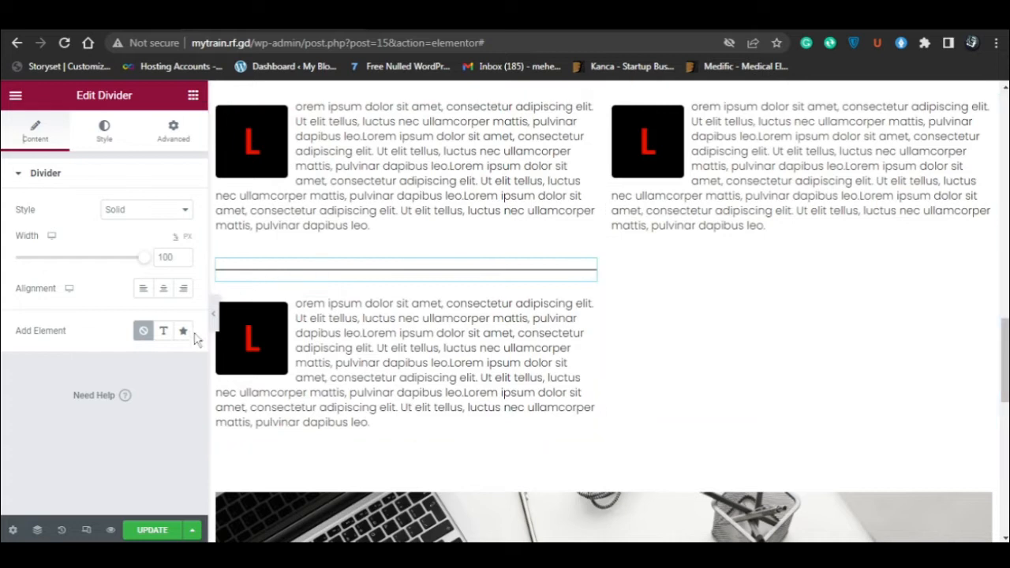
# Step: Preview the section at full width with the editing panel hidden, and bring the panel back
pyautogui.click(213, 314)
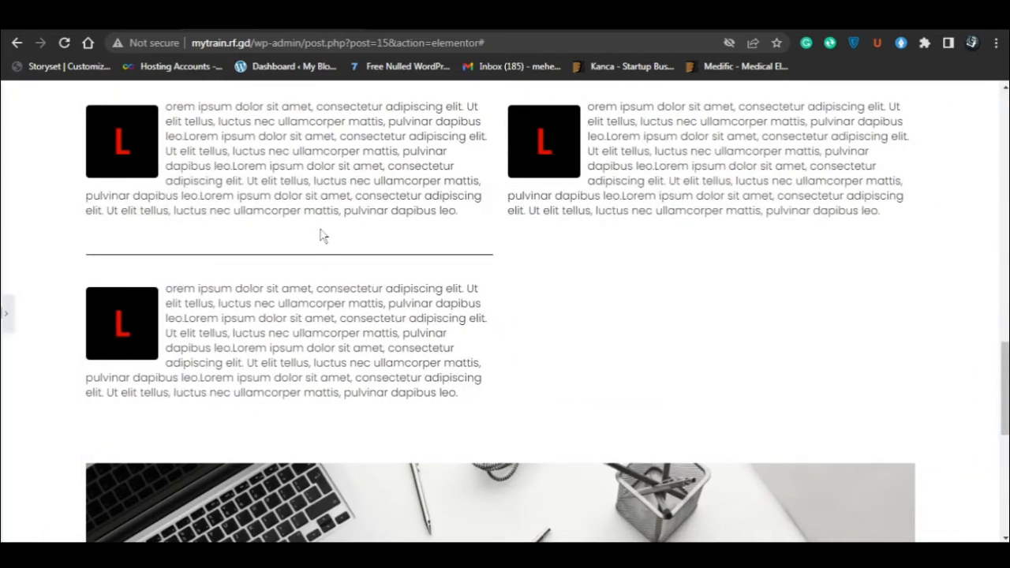
pyautogui.click(5, 320)
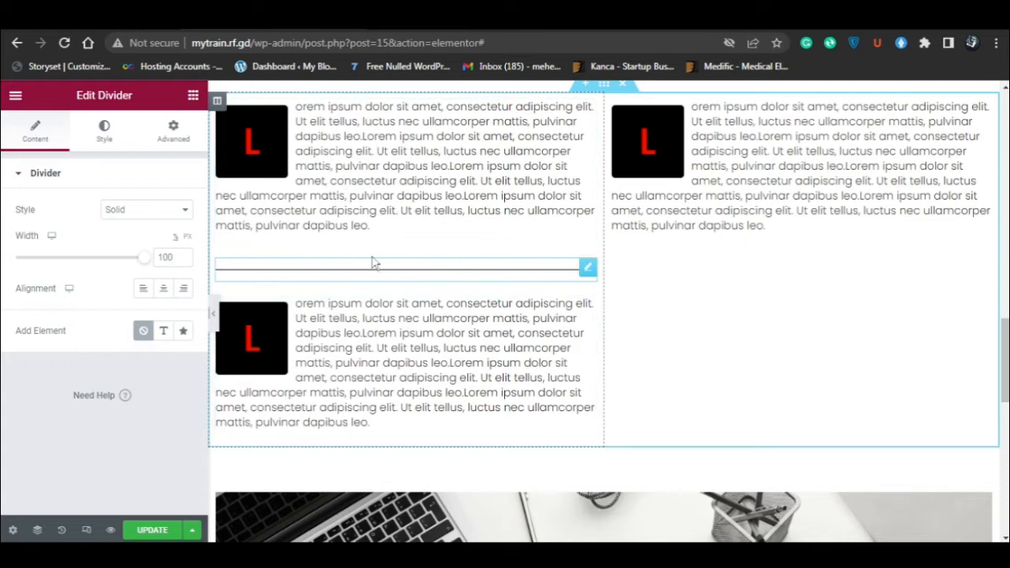
# Step: Try other line styles on the divider, including Curly, and return it to Solid
pyautogui.click(128, 213)
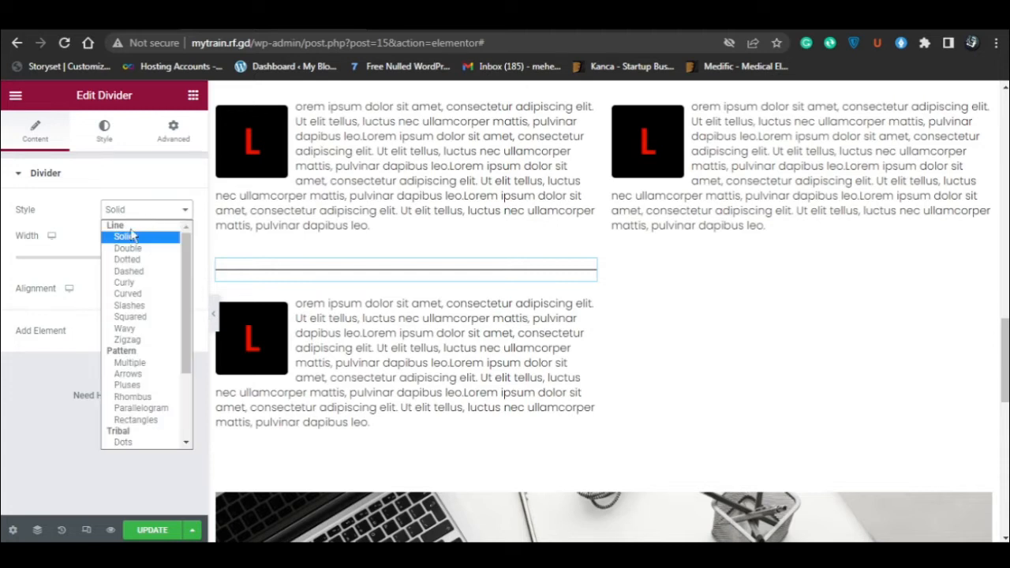
pyautogui.click(143, 265)
pyautogui.click(149, 210)
pyautogui.click(144, 282)
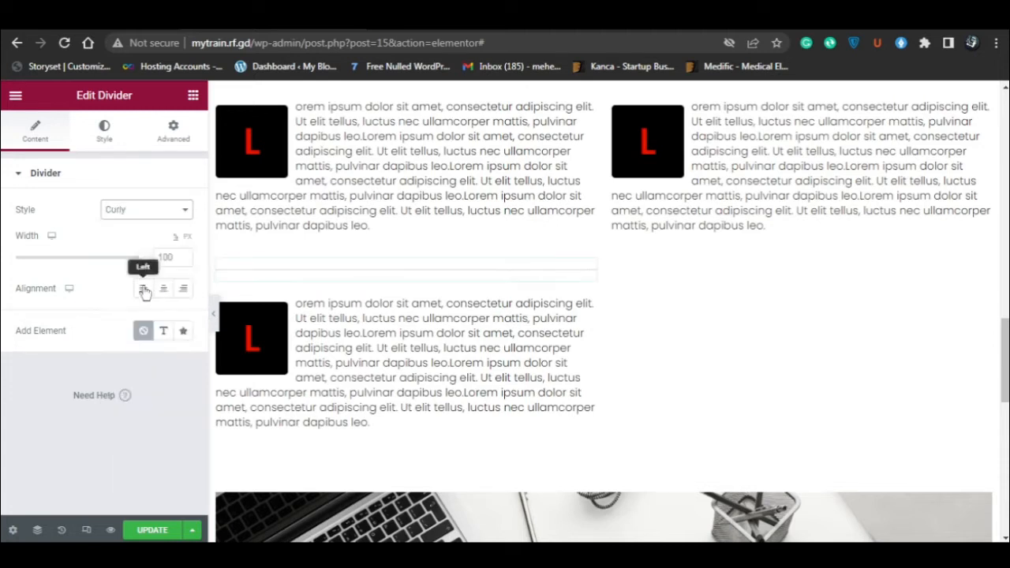
pyautogui.click(135, 212)
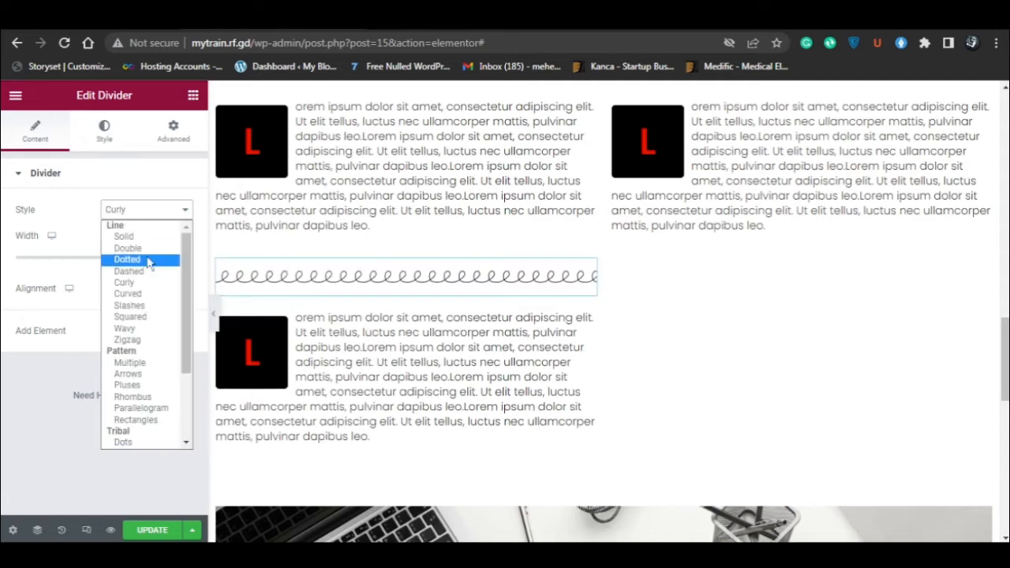
pyautogui.click(125, 236)
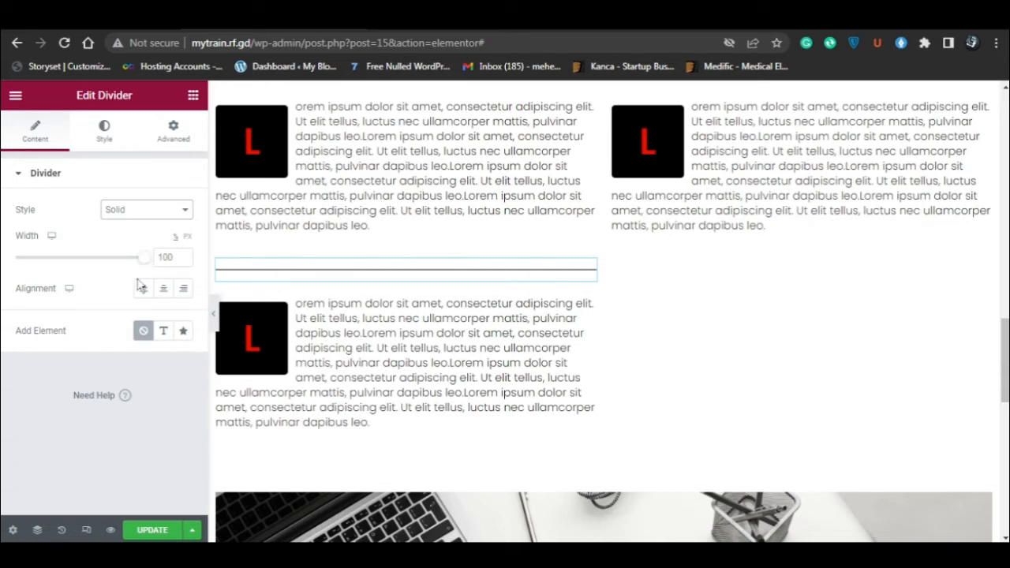
# Step: Set the divider's width to 51% and its alignment to center
pyautogui.click(143, 289)
pyautogui.click(163, 291)
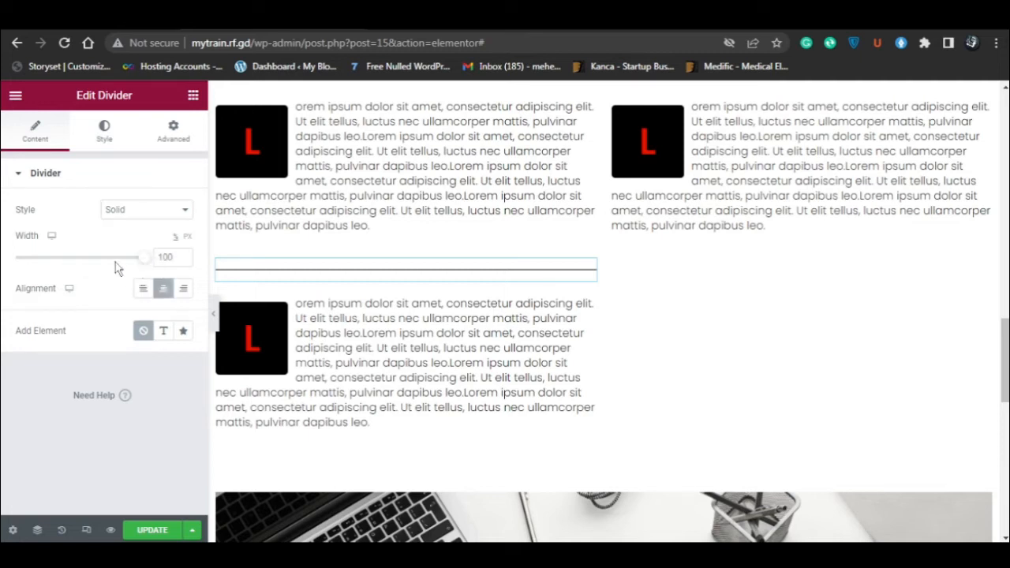
pyautogui.moveTo(135, 263); pyautogui.dragTo(101, 264)
pyautogui.click(84, 264)
pyautogui.click(144, 290)
pyautogui.click(183, 288)
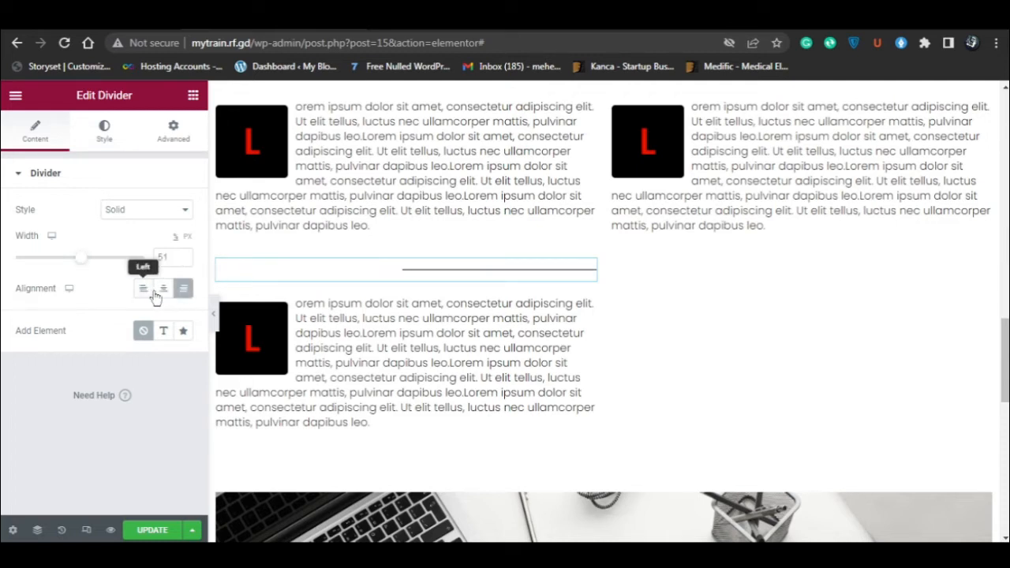
pyautogui.click(162, 289)
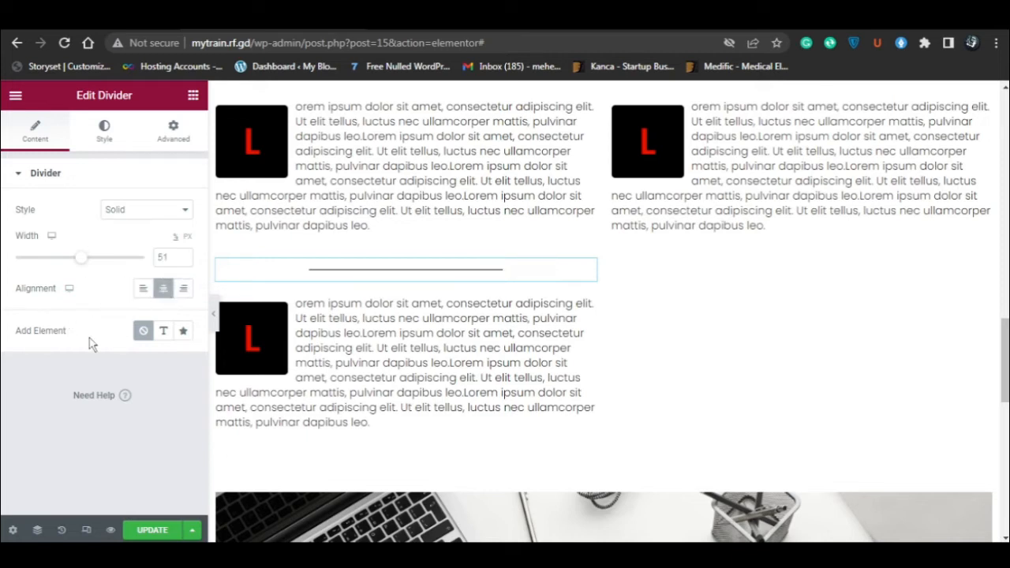
# Step: Add an icon element to the divider, using the Stop icon from the icon library
pyautogui.click(185, 333)
pyautogui.click(115, 393)
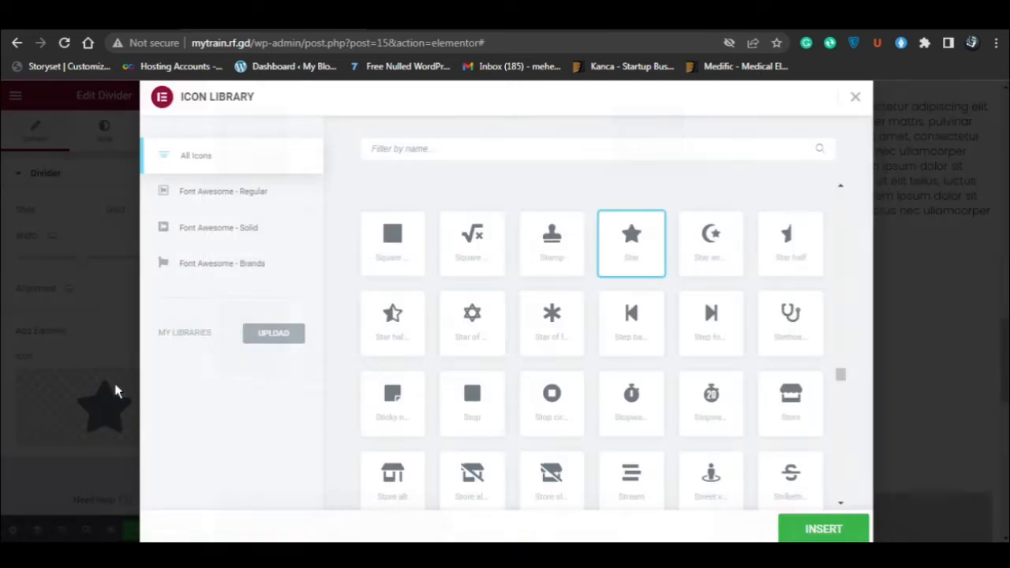
pyautogui.click(390, 257)
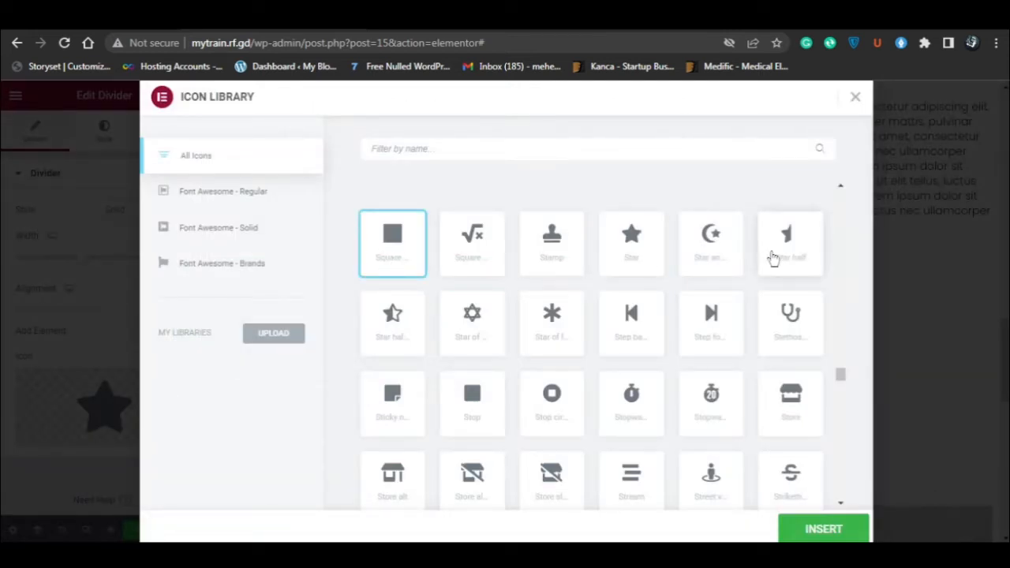
pyautogui.click(473, 407)
pyautogui.click(818, 533)
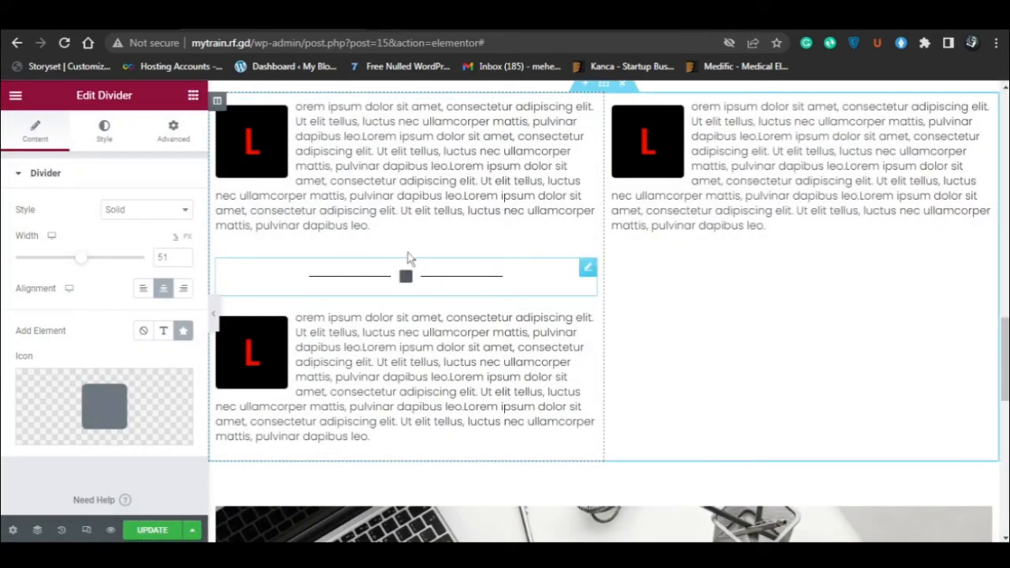
# Step: Switch the divider's element to the text "This is another one" with the HTML tag H5
pyautogui.moveTo(40, 383)
pyautogui.scroll(-1, 39, 383)
pyautogui.click(163, 299)
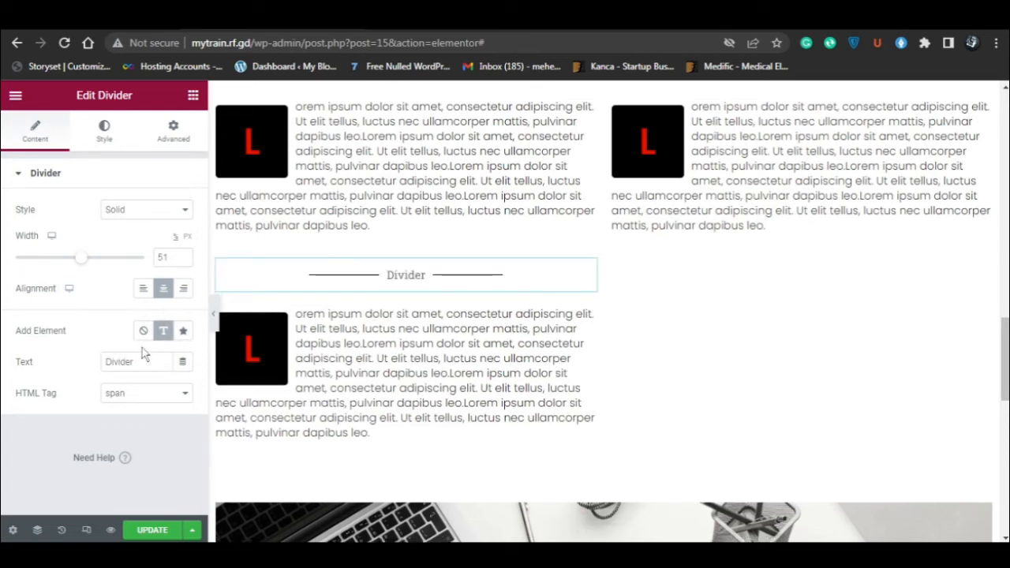
pyautogui.moveTo(136, 364); pyautogui.dragTo(92, 370)
pyautogui.press('BackSpace')
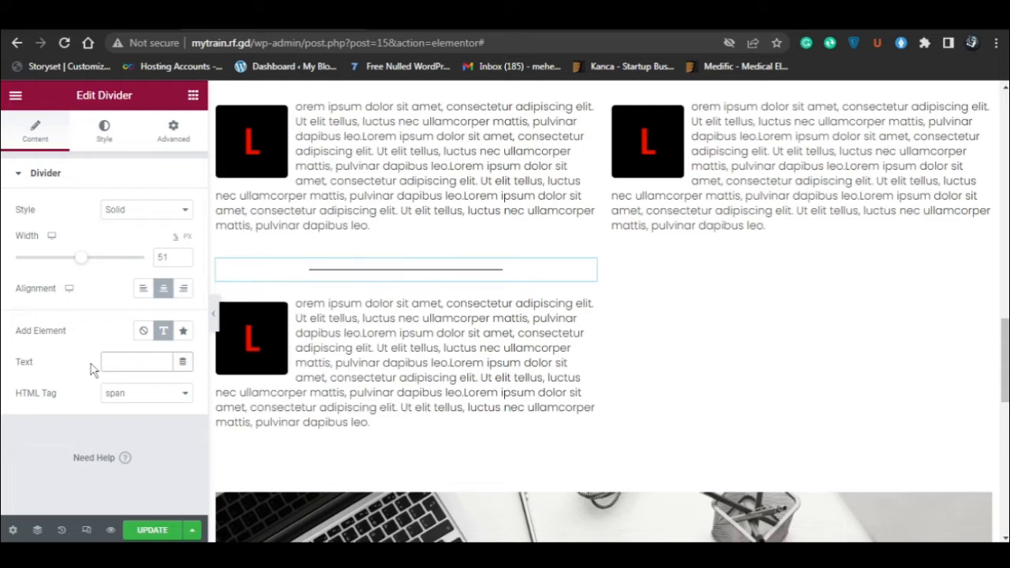
pyautogui.write('ths')
pyautogui.press('BackSpace')
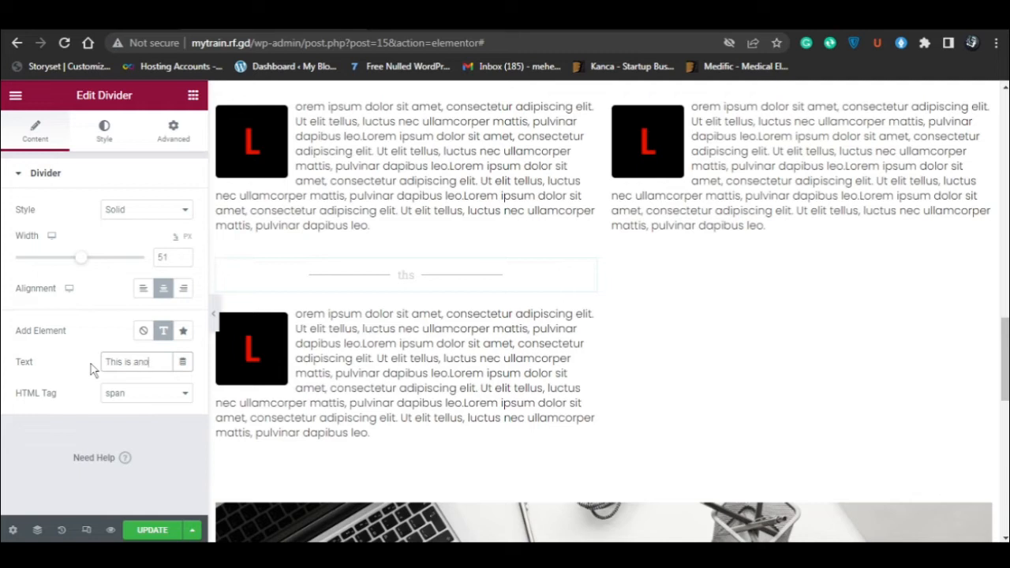
pyautogui.write('one')
pyautogui.click(142, 394)
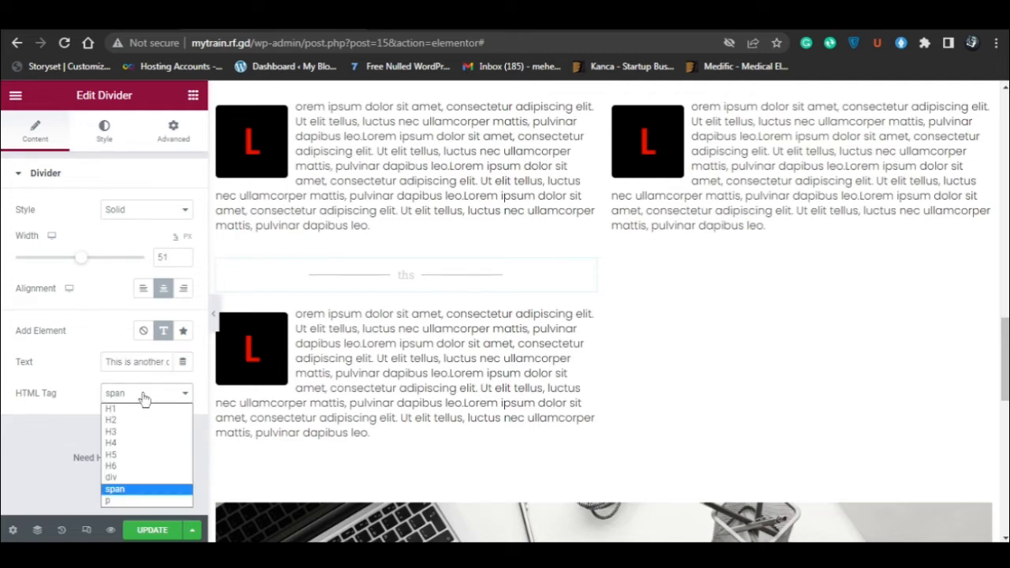
pyautogui.click(129, 455)
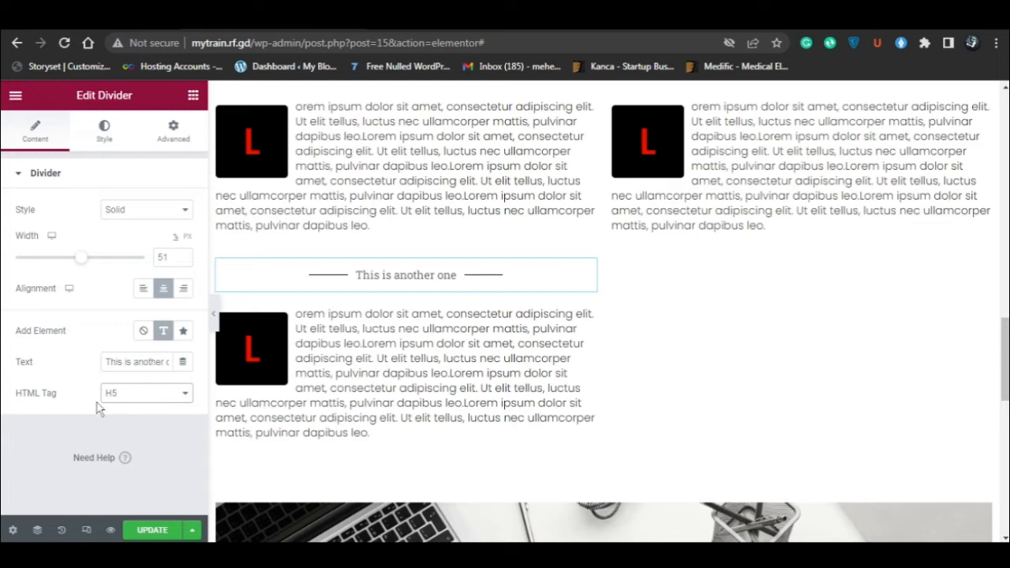
# Step: Apply the global Accent color to the divider line
pyautogui.click(105, 149)
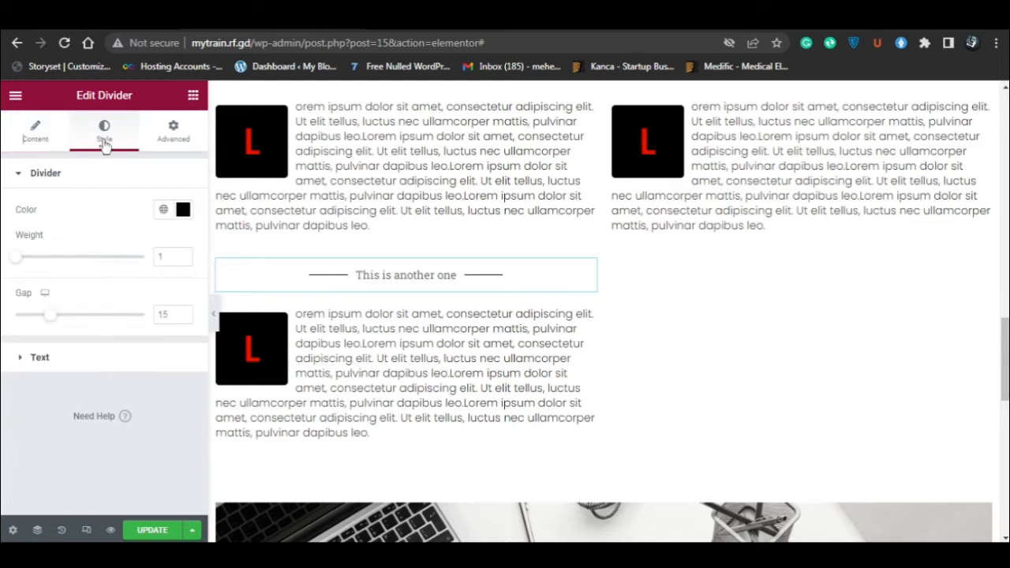
pyautogui.click(163, 210)
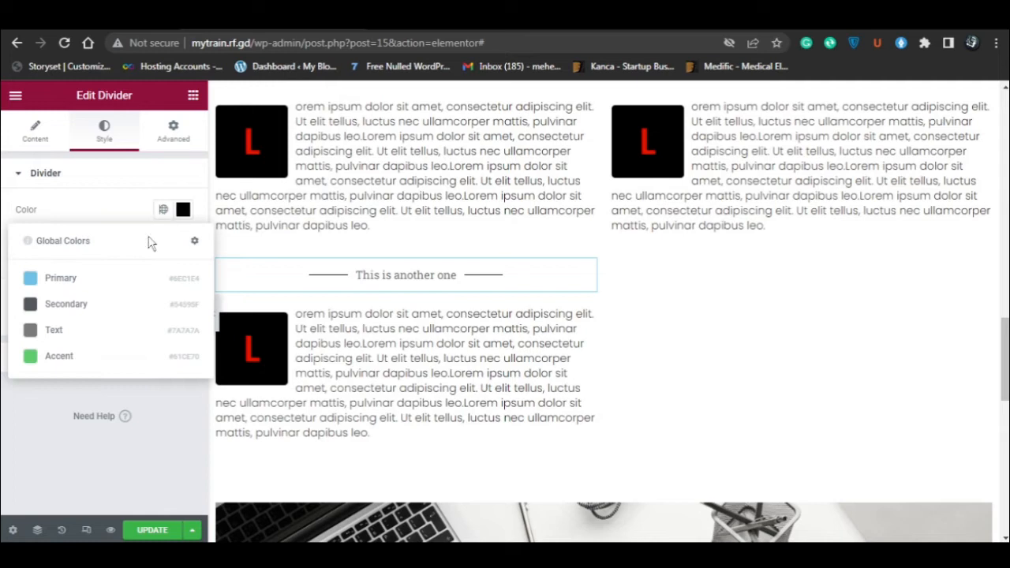
pyautogui.click(74, 358)
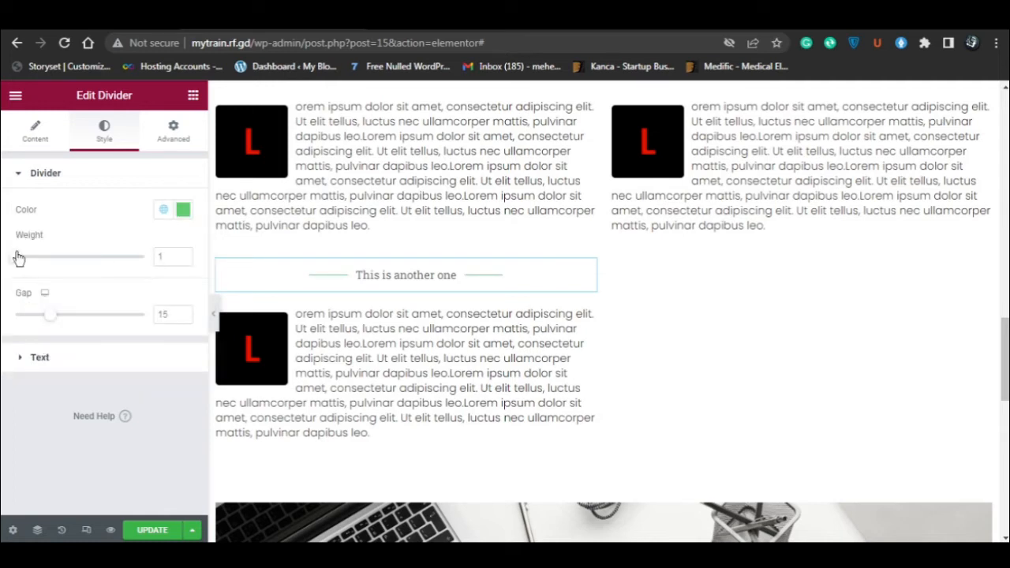
# Step: Keep the divider's weight at 1 and set its gap to 20
pyautogui.moveTo(19, 267)
pyautogui.mouseDown()
pyautogui.moveTo(132, 262)
pyautogui.moveTo(4, 271)
pyautogui.mouseUp()
pyautogui.moveTo(50, 321); pyautogui.dragTo(79, 322)
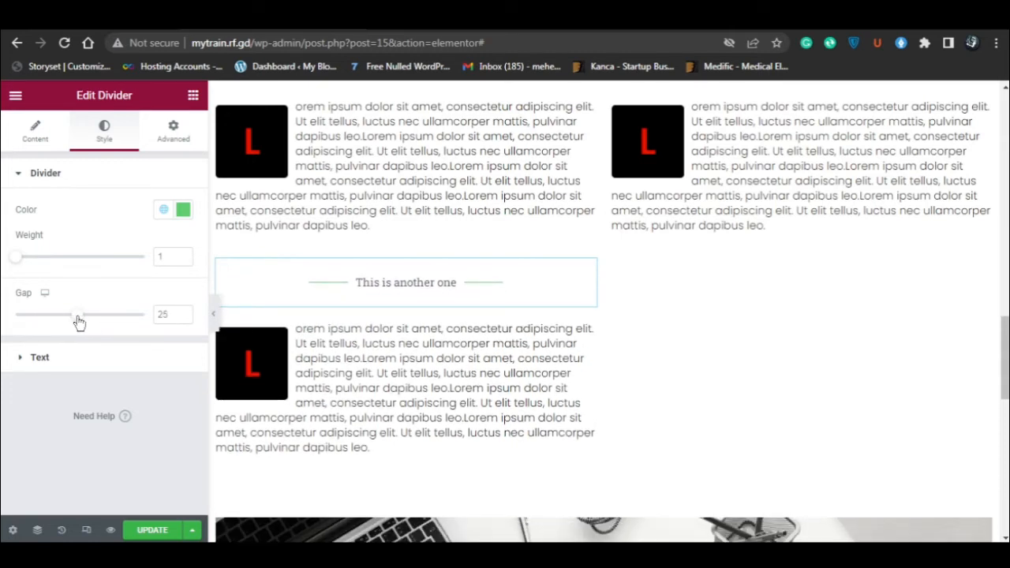
pyautogui.click(137, 316)
pyautogui.moveTo(164, 314); pyautogui.dragTo(145, 324)
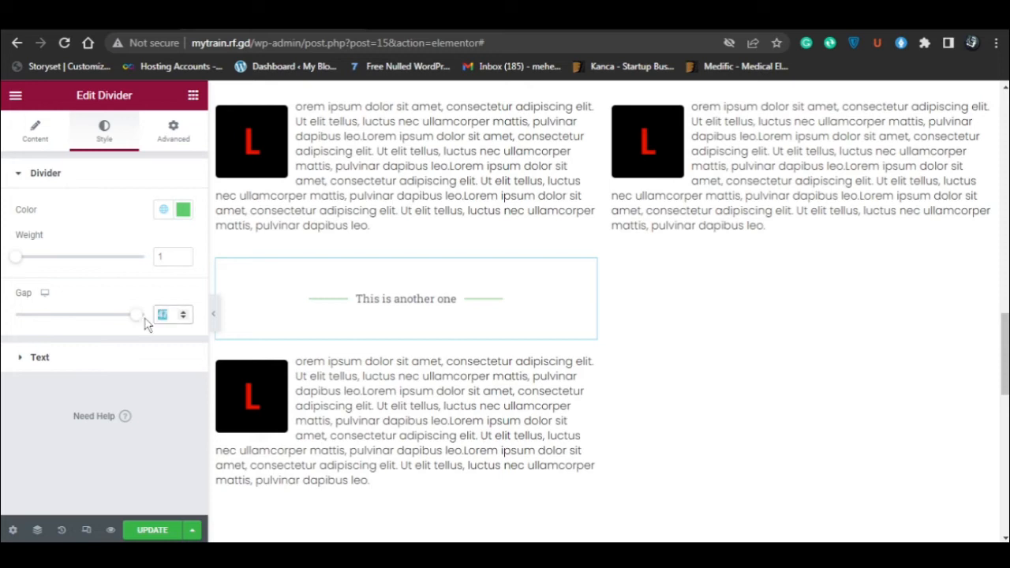
pyautogui.write('20')
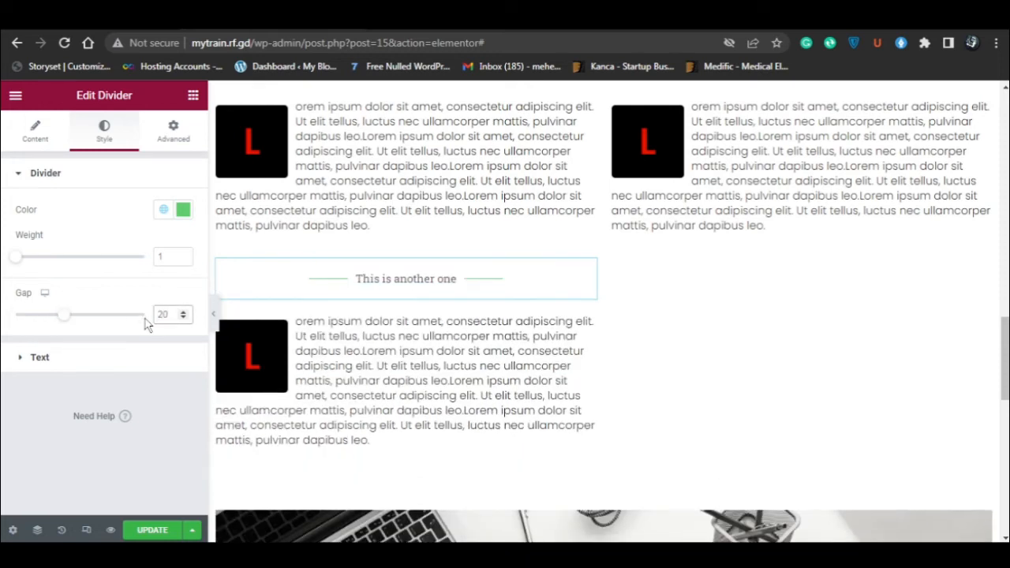
# Step: Set the divider text's color to the red #FB1D00
pyautogui.click(63, 357)
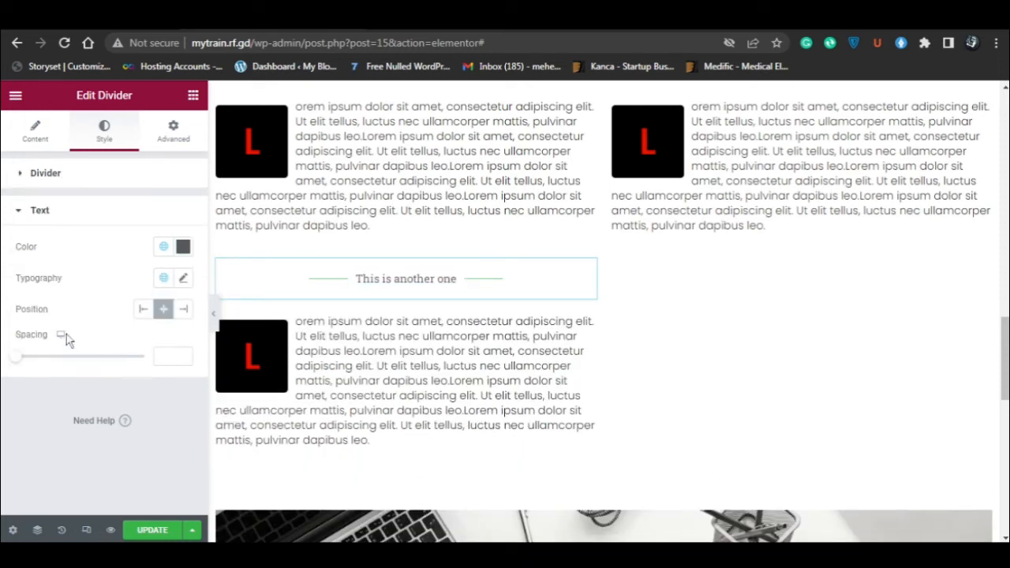
pyautogui.click(183, 248)
pyautogui.click(109, 438)
pyautogui.click(246, 318)
pyautogui.click(274, 305)
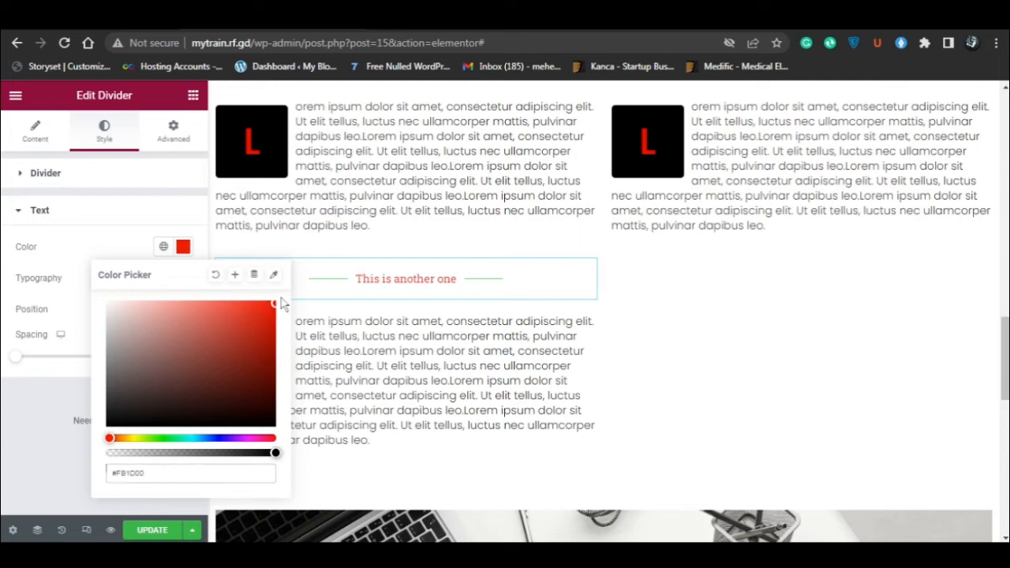
pyautogui.click(4, 438)
# Step: Change the divider text's font family to Poppins
pyautogui.click(183, 278)
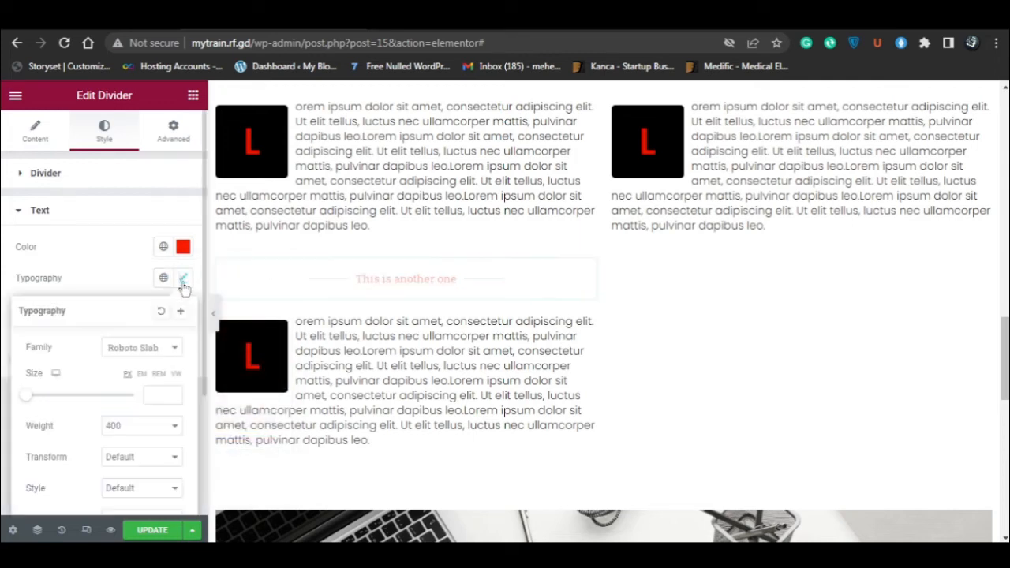
pyautogui.click(152, 341)
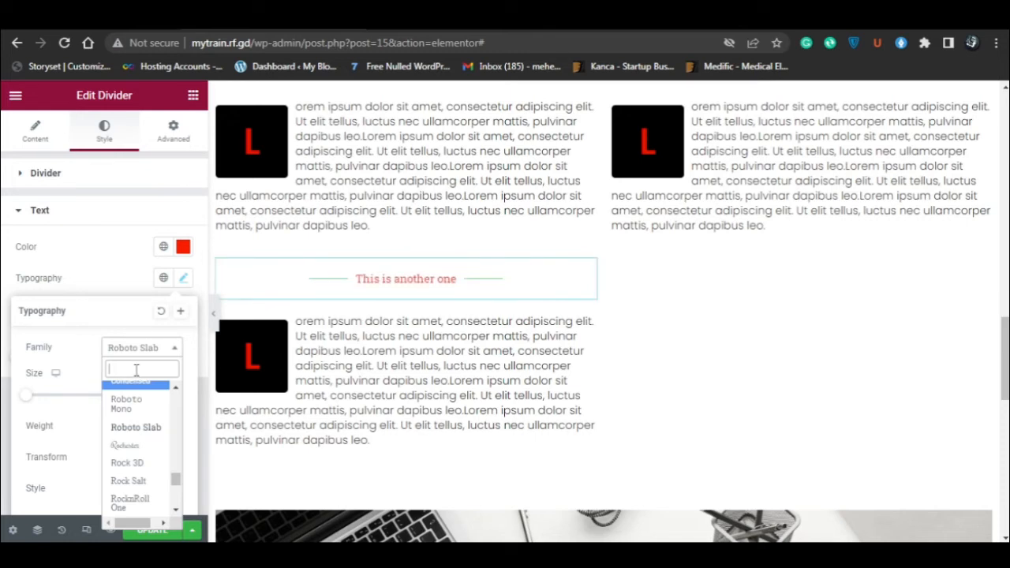
pyautogui.write('pop')
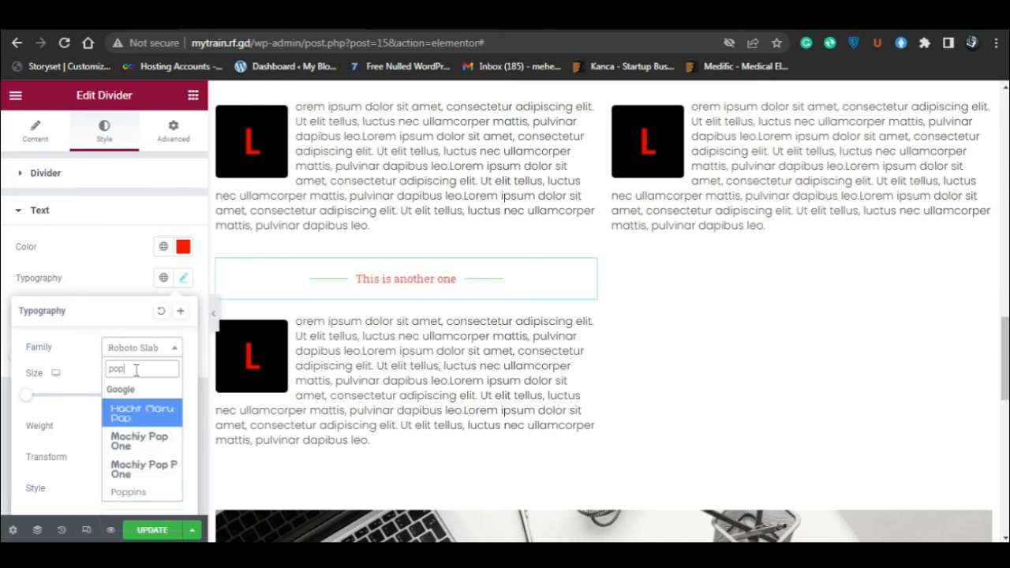
pyautogui.click(159, 494)
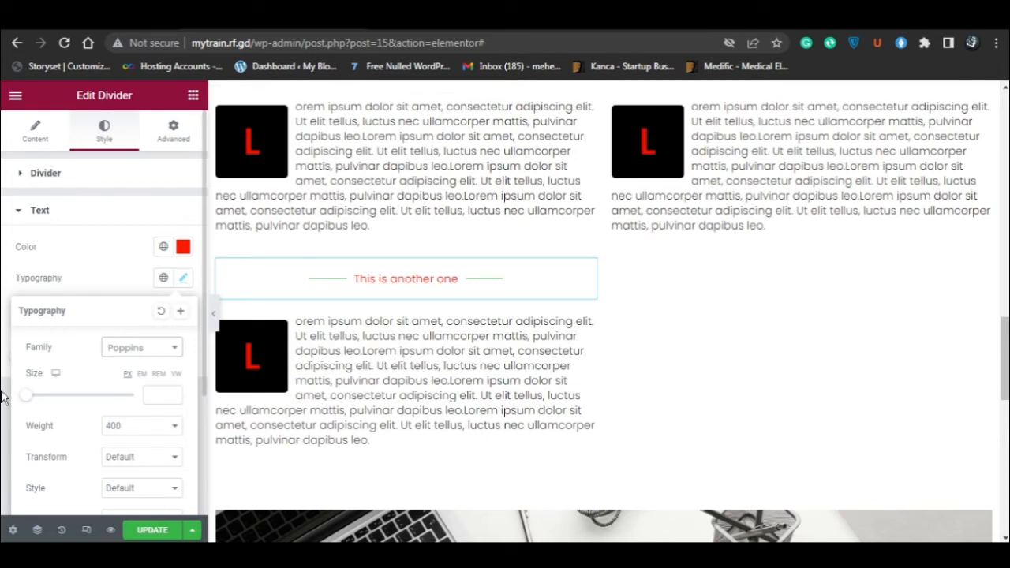
pyautogui.click(3, 423)
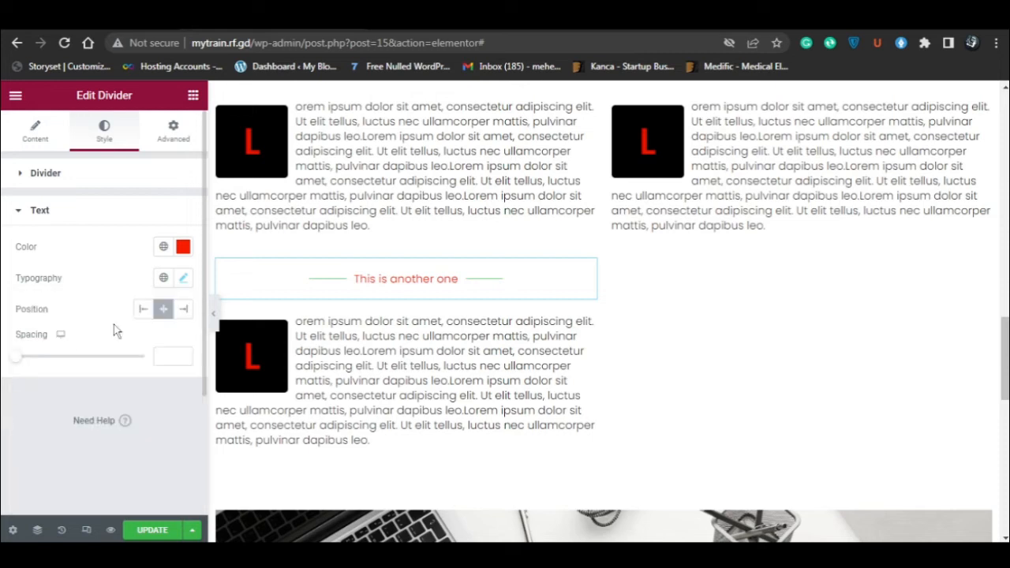
# Step: Try the left and right positions for the divider text and return it to the center
pyautogui.click(143, 310)
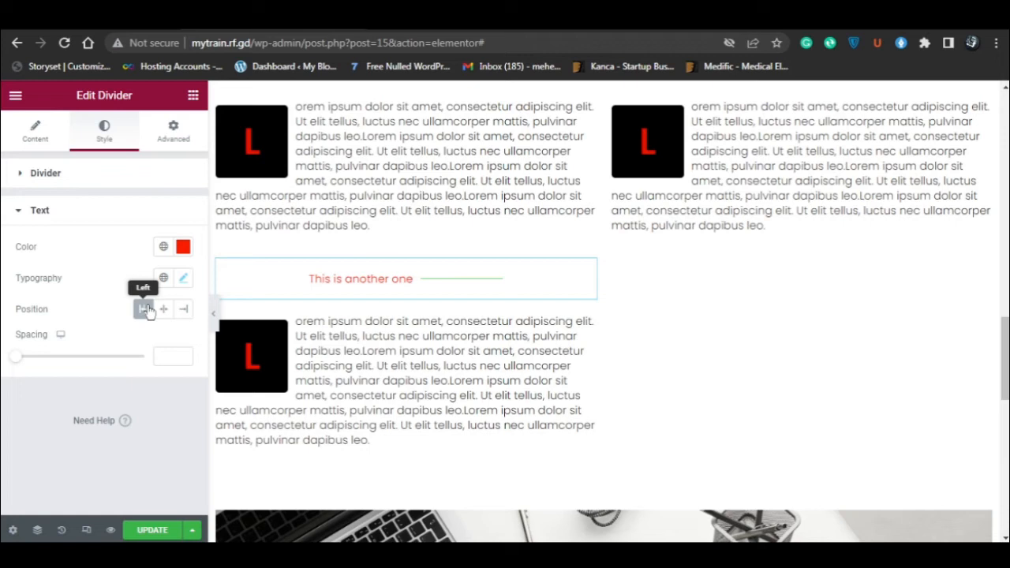
pyautogui.click(163, 311)
pyautogui.click(182, 313)
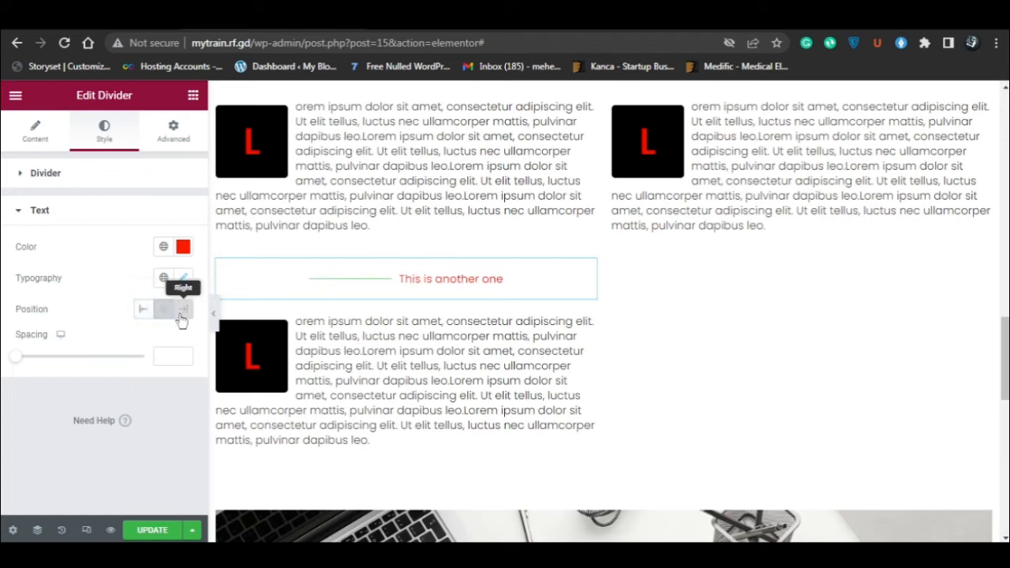
pyautogui.click(164, 312)
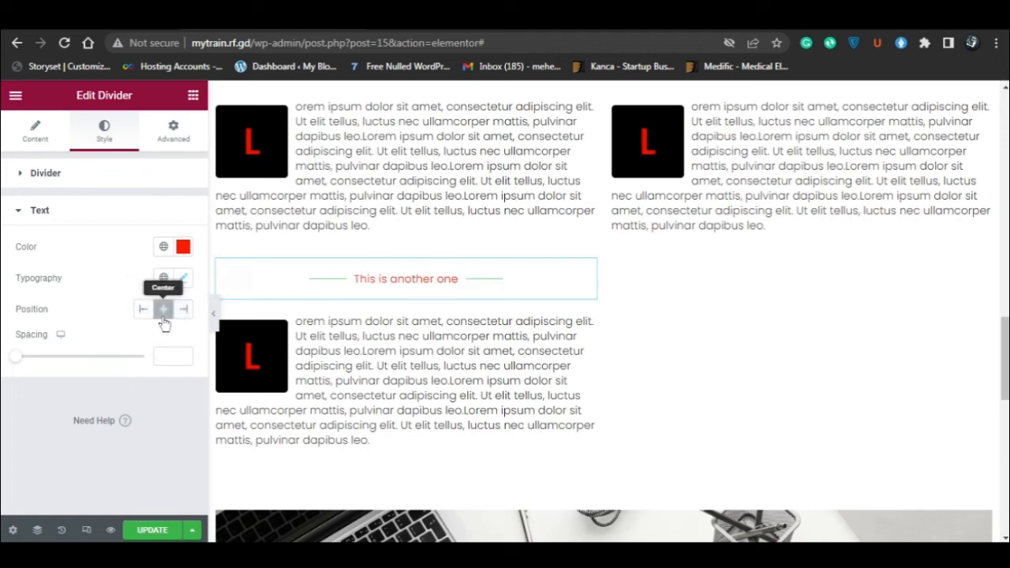
# Step: Set the divider text's spacing to 10 and update the page
pyautogui.moveTo(16, 358); pyautogui.dragTo(142, 365)
pyautogui.press('BackSpace')
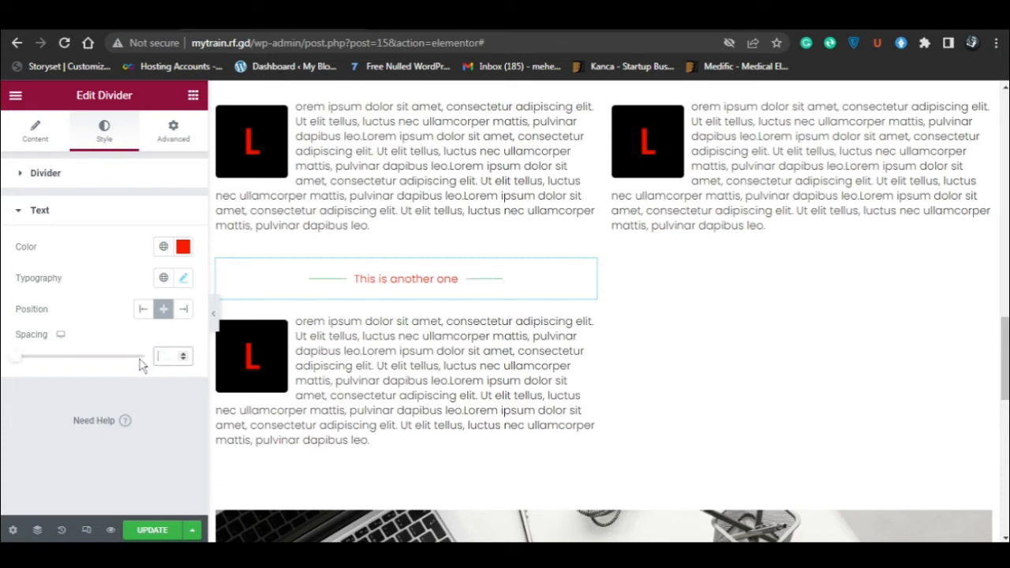
pyautogui.click(3, 439)
pyautogui.click(153, 530)
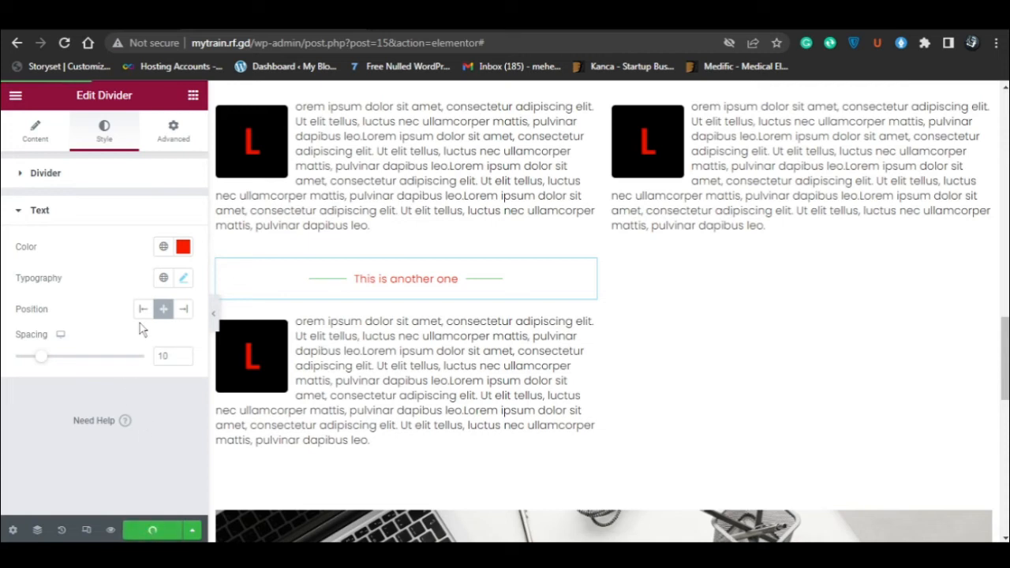
# Step: Reload the published training page in the browser and examine how the styled divider looks between the text blocks
pyautogui.click(457, 29)
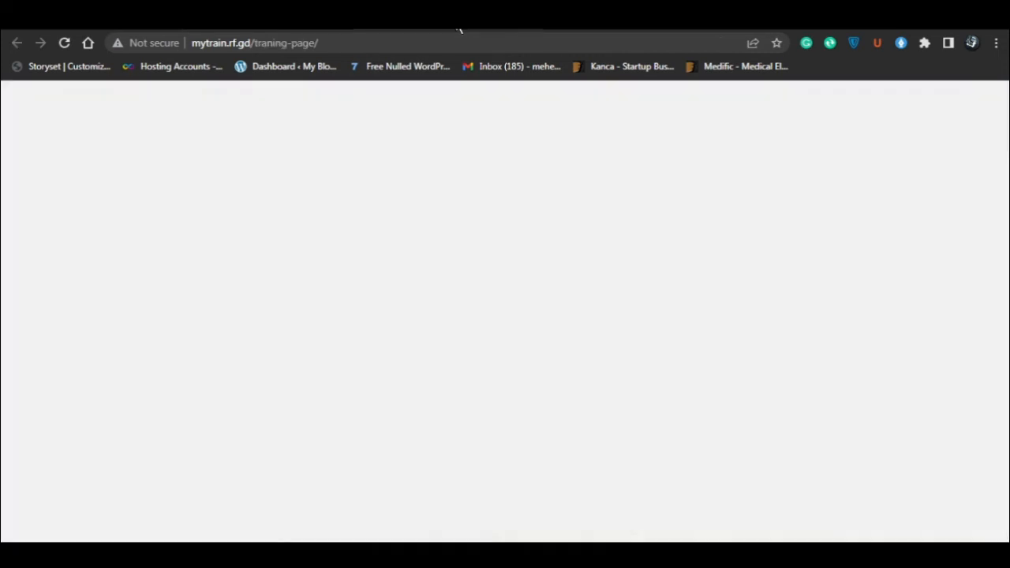
pyautogui.click(64, 45)
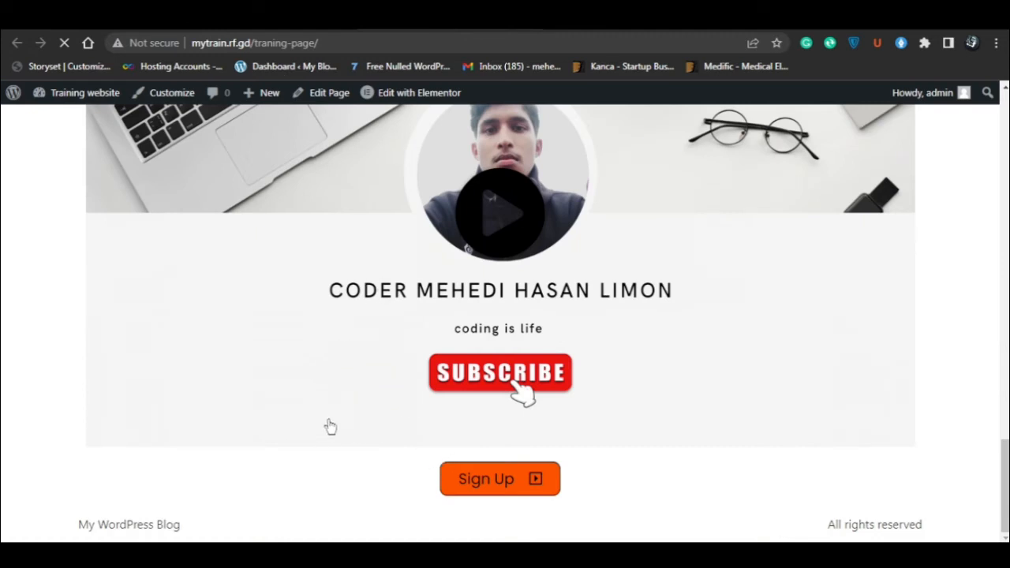
pyautogui.scroll(8, 336, 410)
pyautogui.scroll(-8, 340, 395)
pyautogui.scroll(7, 342, 391)
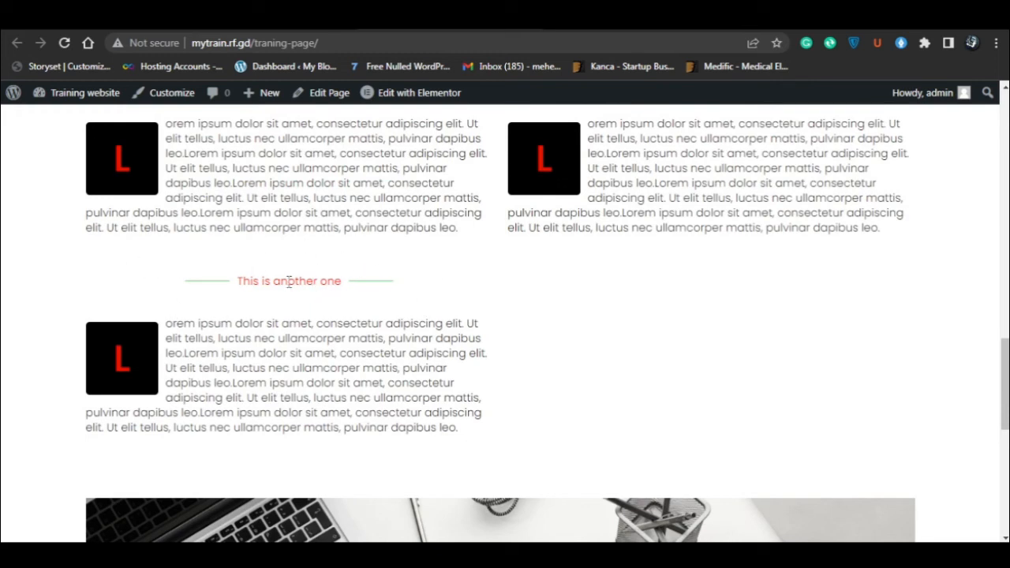
pyautogui.scroll(3, 304, 310)
pyautogui.scroll(-3, 294, 316)
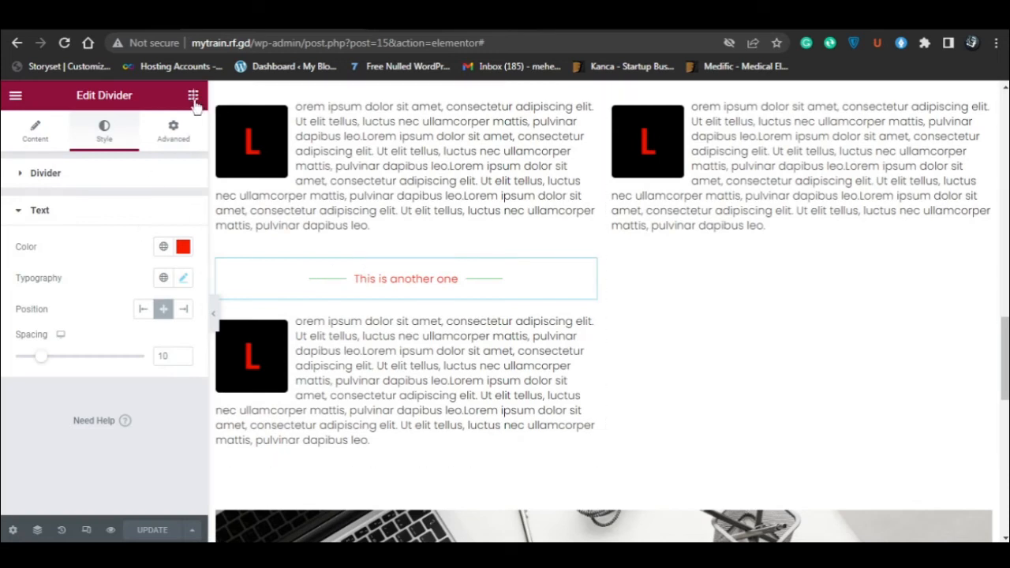
# Step: Back in the Elementor editor, paste the copied text block into the second column below its existing text
pyautogui.click(193, 95)
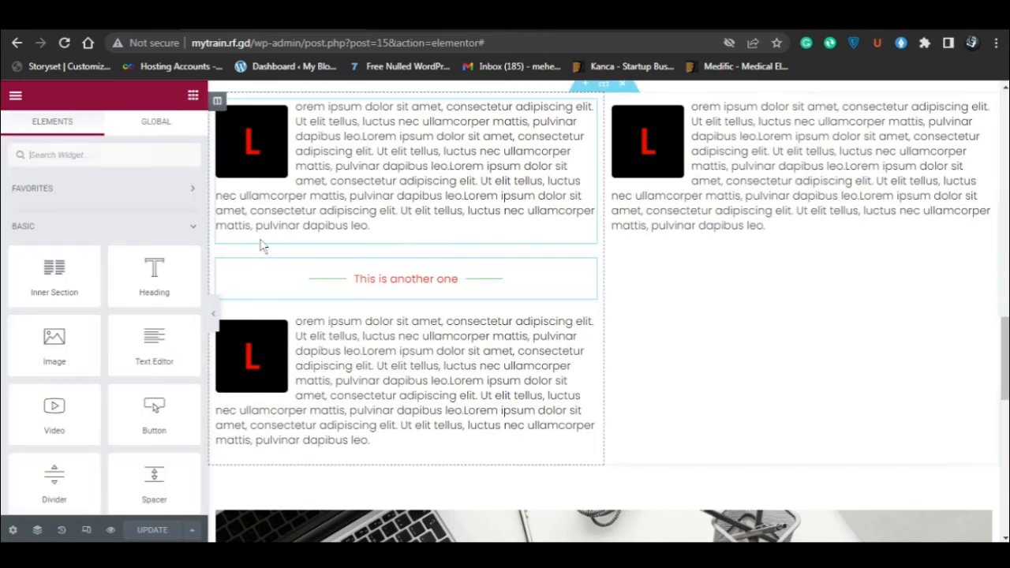
pyautogui.scroll(-1, 135, 271)
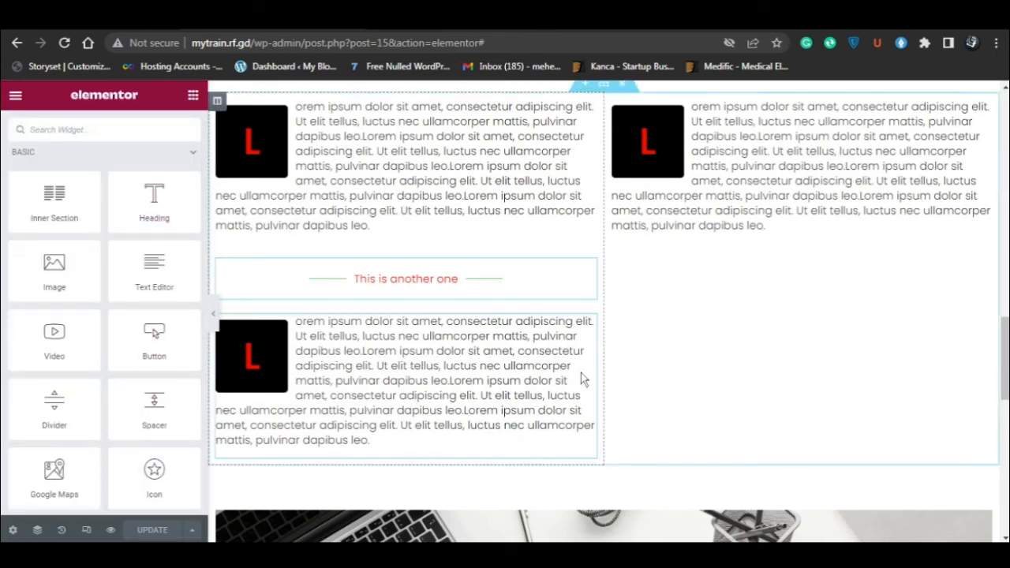
pyautogui.scroll(1, 584, 377)
pyautogui.scroll(-2, 460, 367)
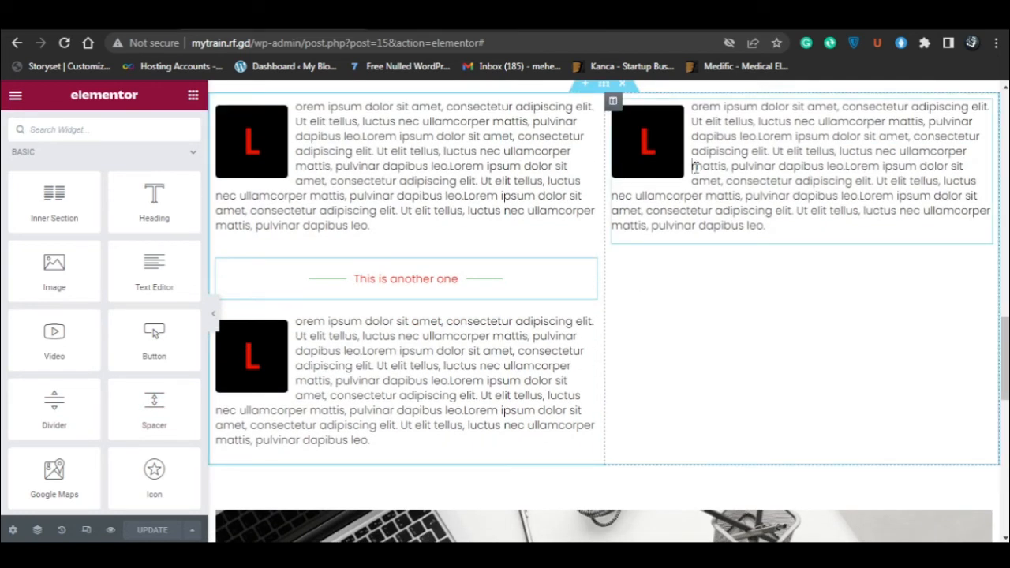
pyautogui.rightClick(680, 314)
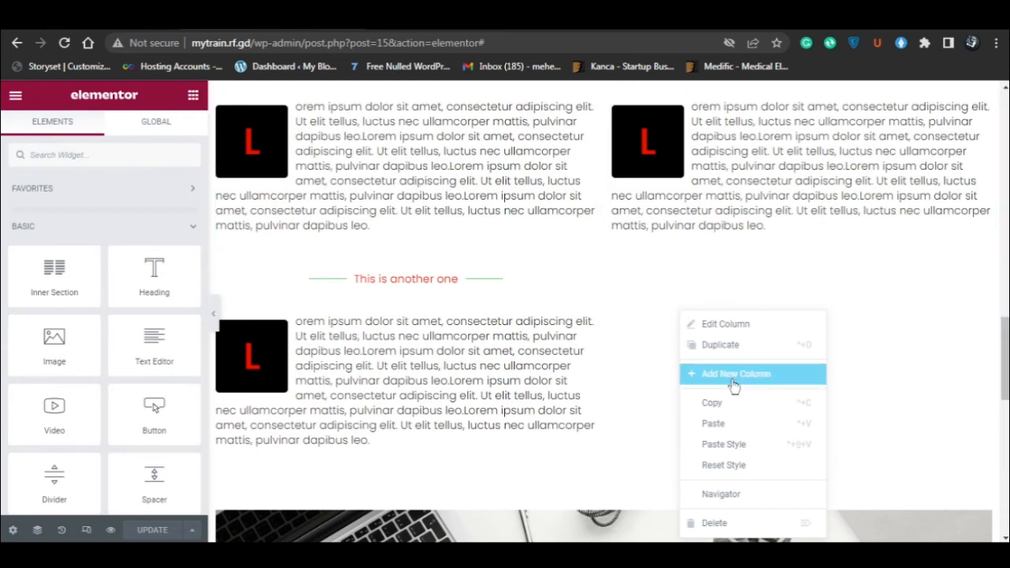
pyautogui.click(730, 424)
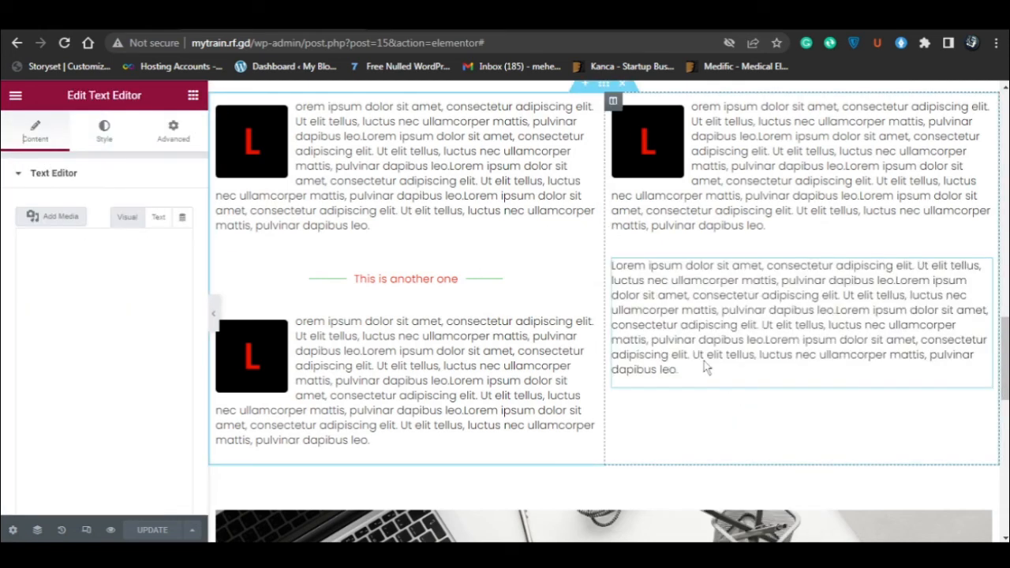
# Step: Add a Spacer widget between the two text blocks in the second column
pyautogui.click(193, 96)
pyautogui.scroll(-1, 153, 414)
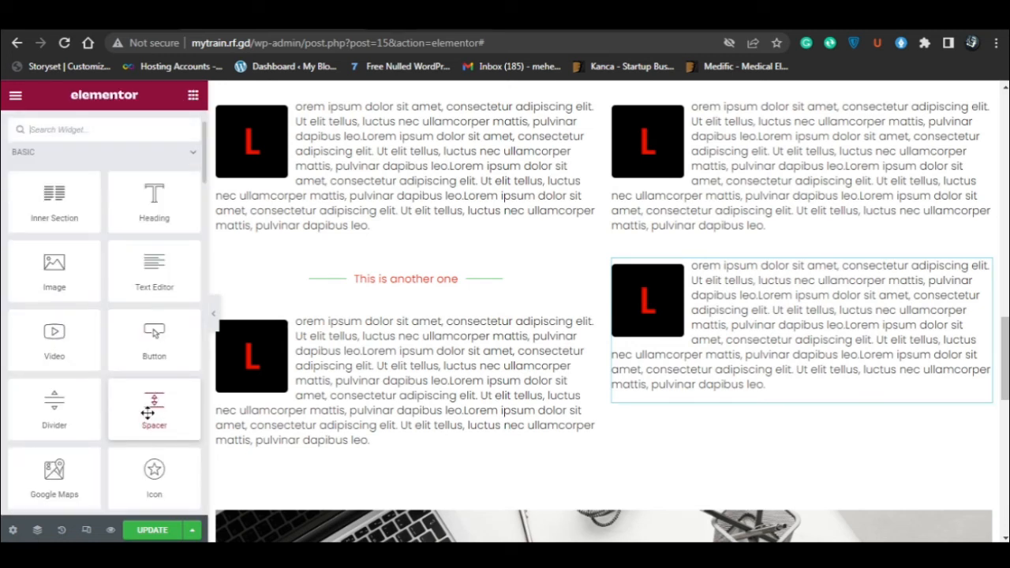
pyautogui.moveTo(148, 413); pyautogui.dragTo(747, 263)
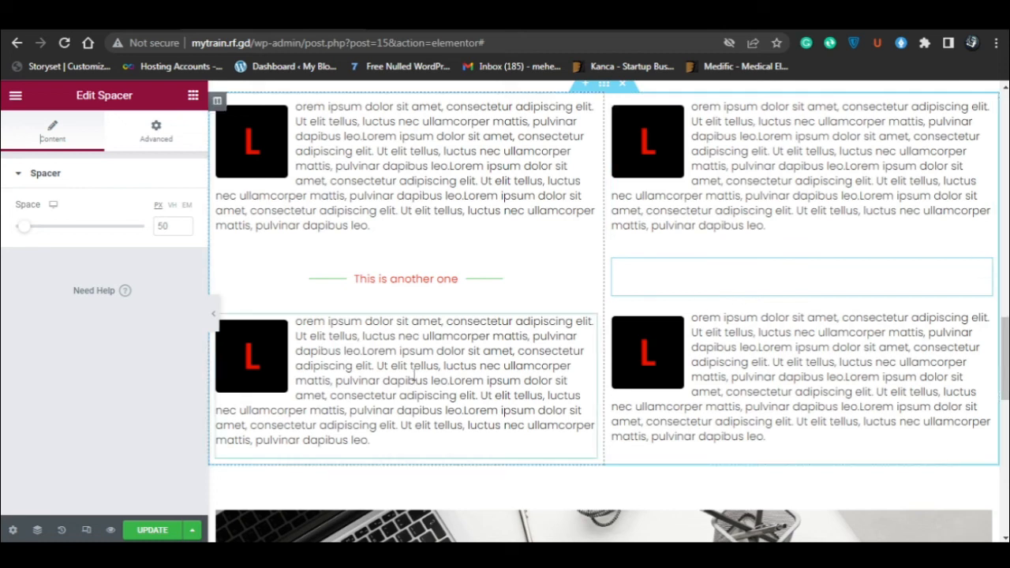
# Step: Try a space of 233 px for the spacer and preview the layout without the editing panel
pyautogui.moveTo(26, 235); pyautogui.dragTo(66, 246)
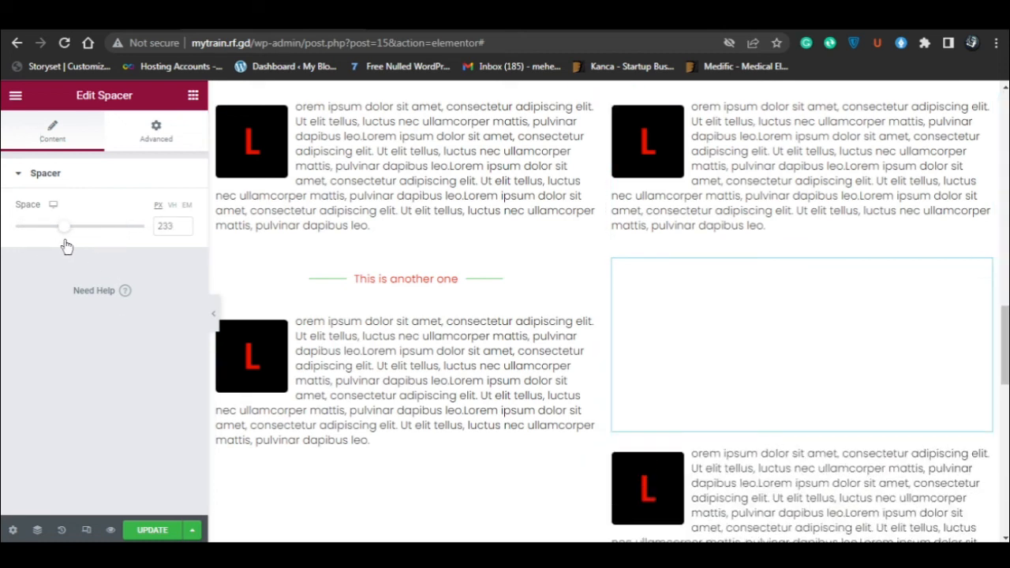
pyautogui.click(213, 314)
pyautogui.scroll(1, 597, 402)
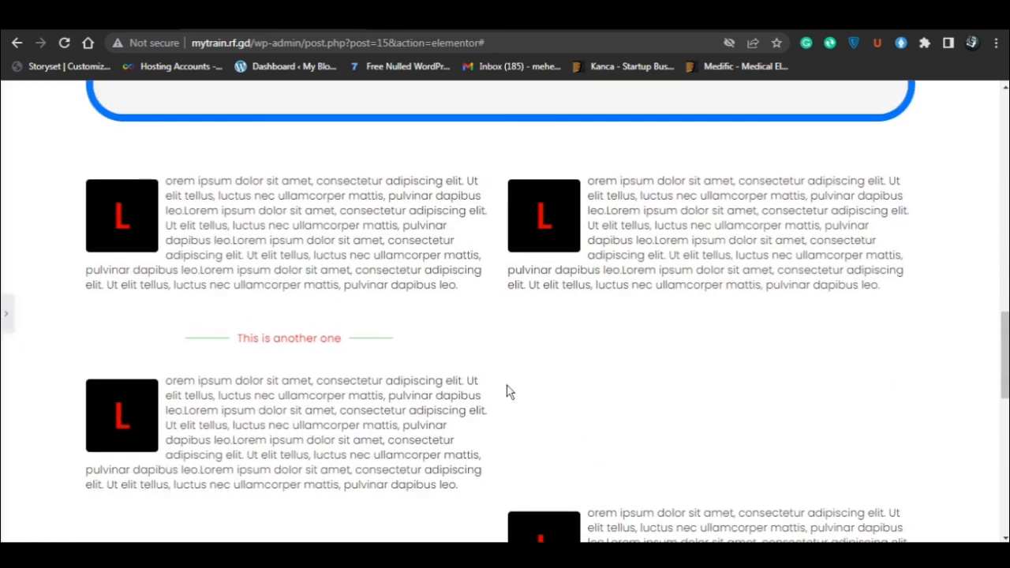
# Step: Restore the editing panel and set the spacer's space to 118 px
pyautogui.click(6, 313)
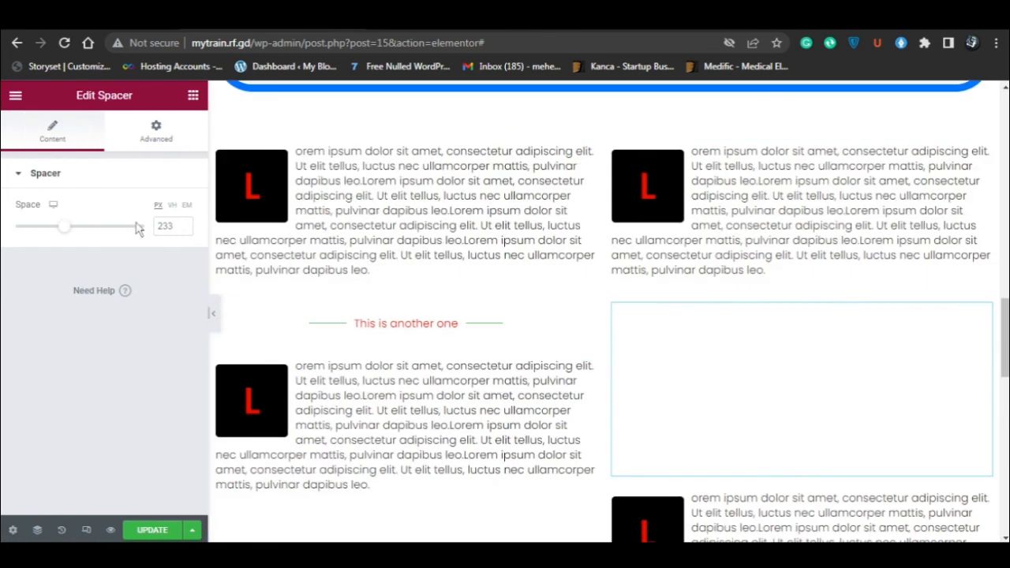
pyautogui.moveTo(63, 232); pyautogui.dragTo(41, 241)
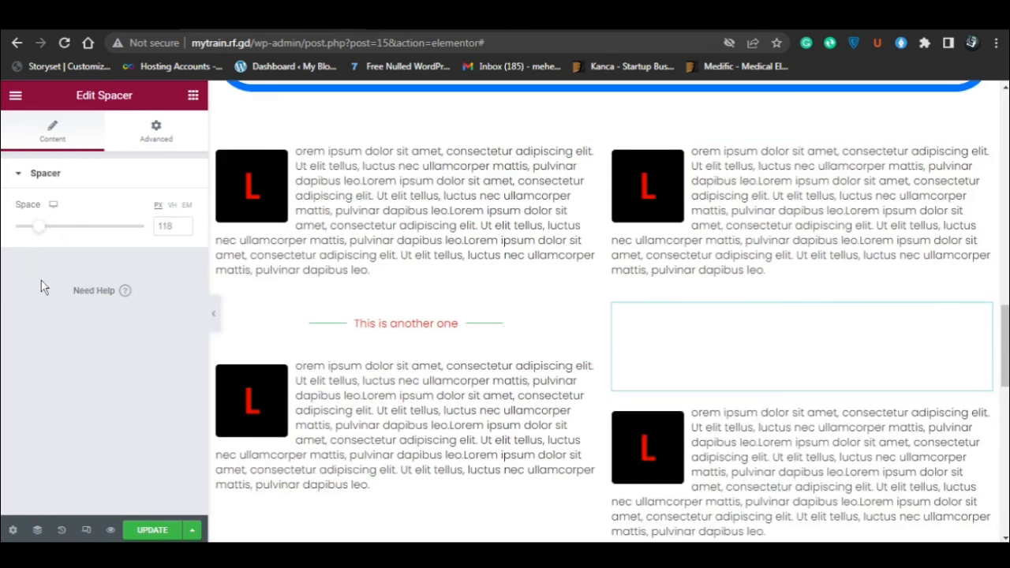